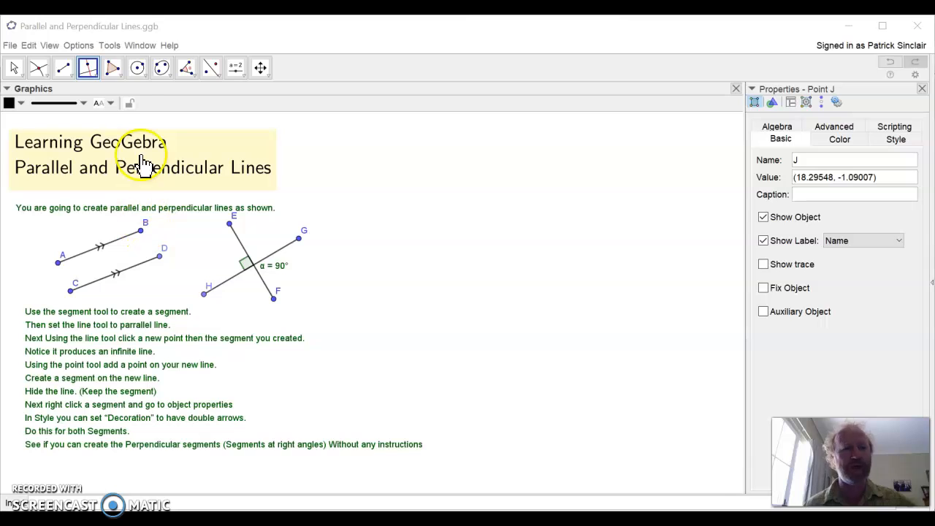
- Draw a slanted segment in the empty area beside the examples and construct a line parallel to it through a new point below
left_click(64, 68)
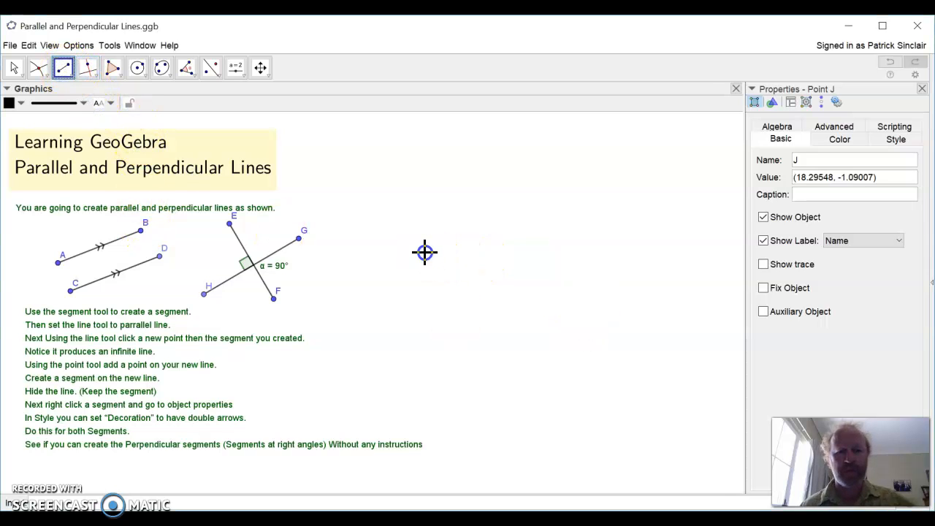
left_click(518, 202)
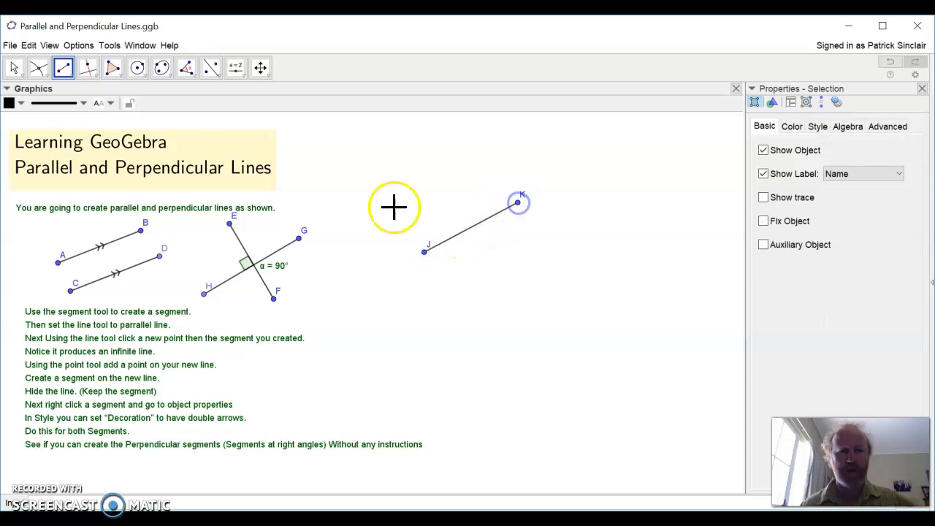
left_click(89, 71)
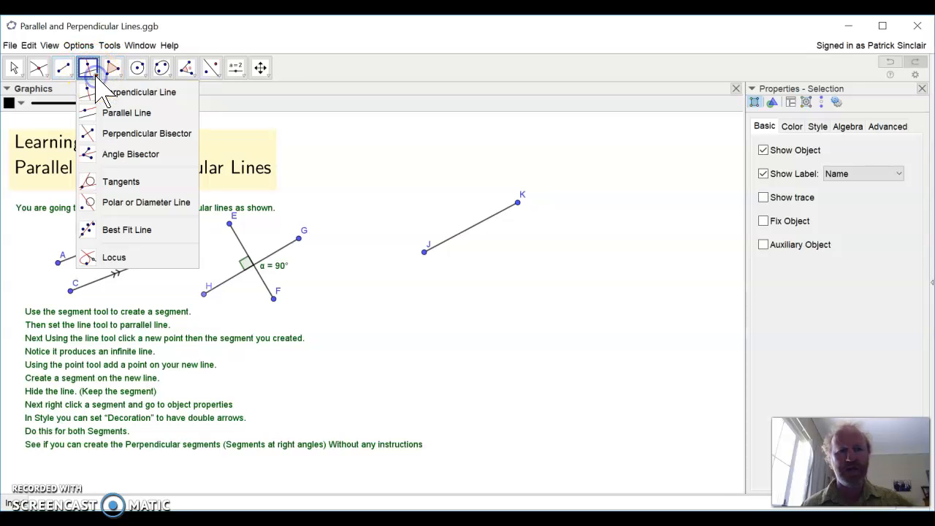
left_click(113, 113)
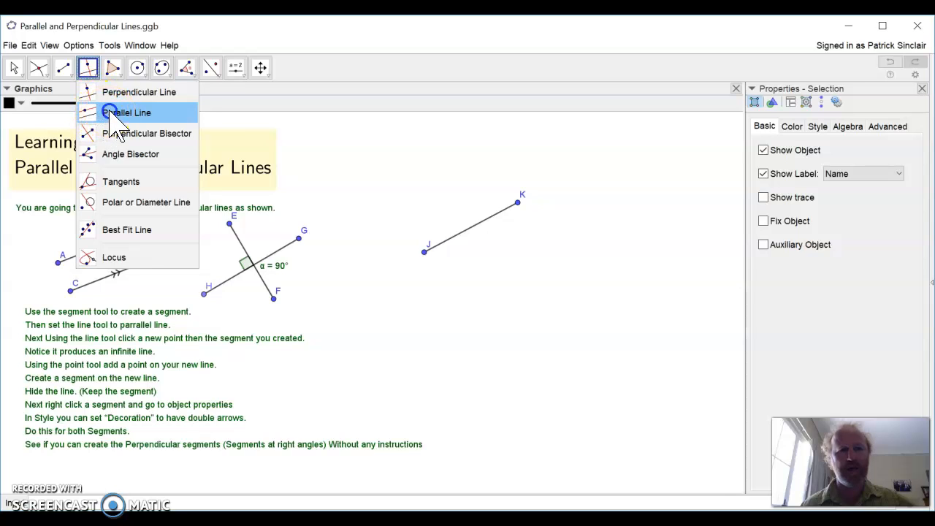
left_click(438, 283)
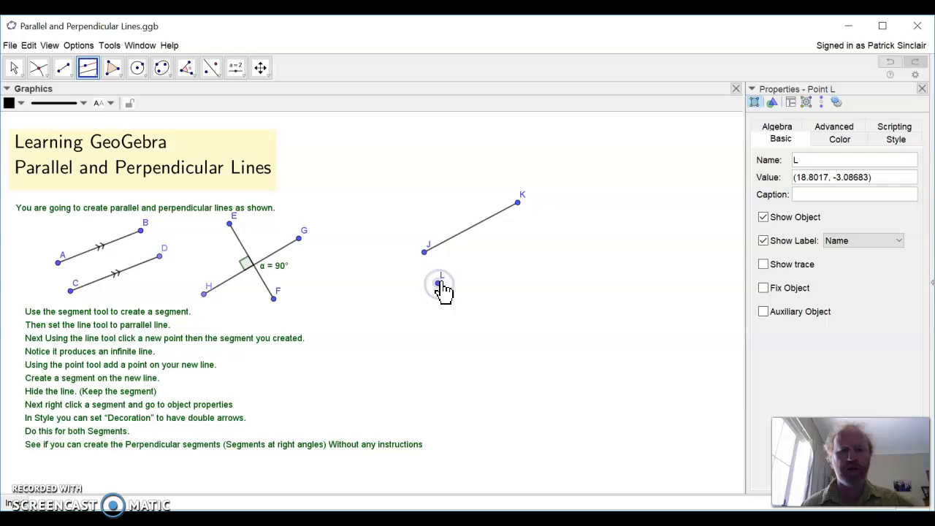
left_click(444, 243)
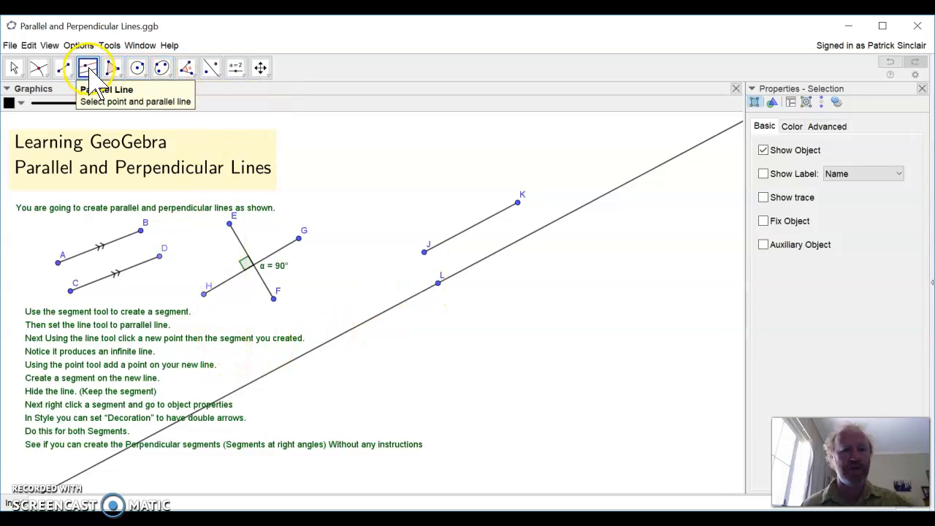
- Draw a segment on the parallel line from point L to a new point on the line
left_click(62, 67)
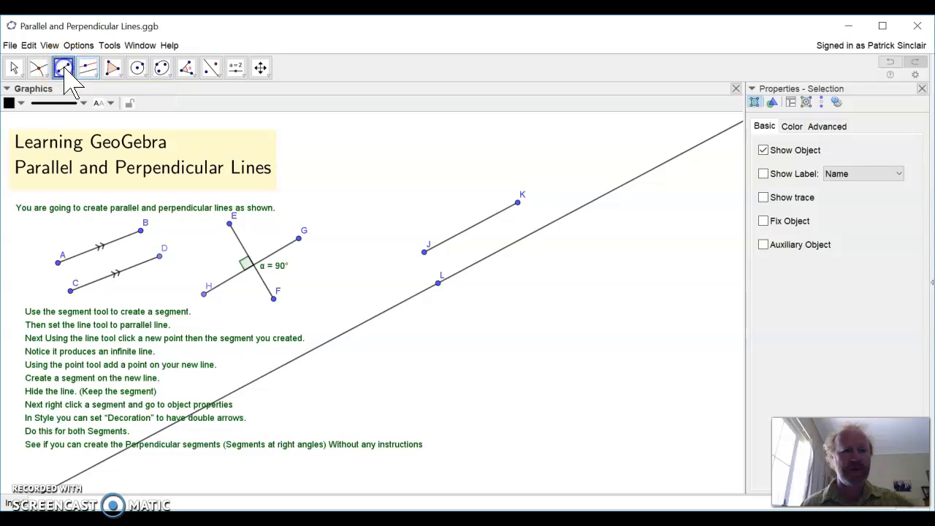
left_click(438, 288)
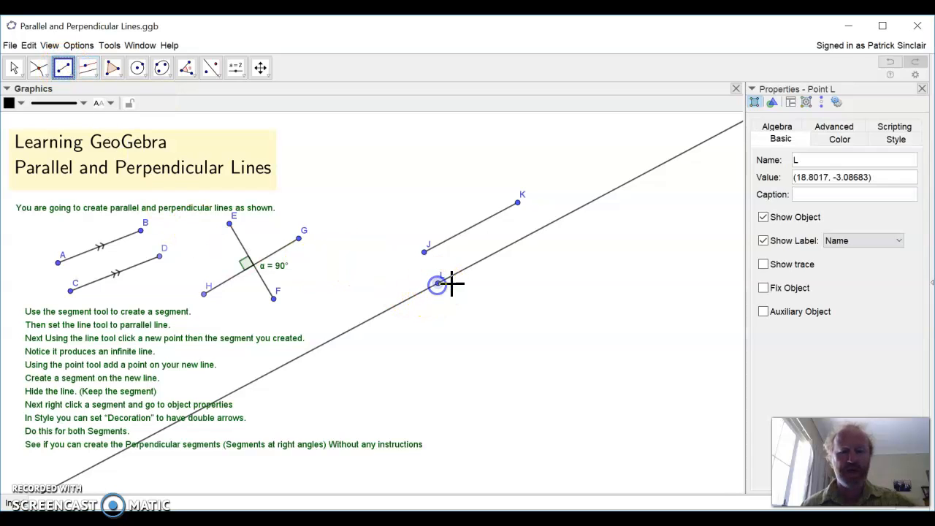
left_click(539, 229)
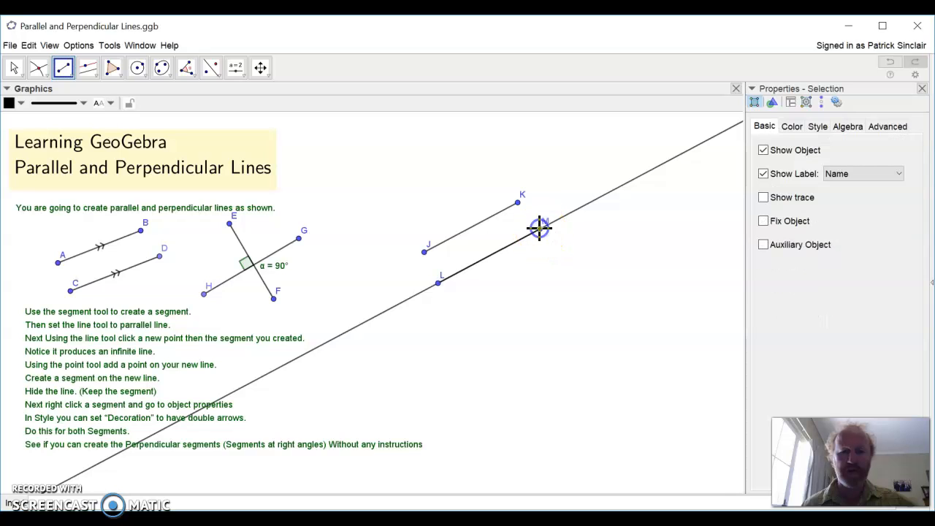
- Hide the infinite parallel line through L, keeping the segment LM
left_click(602, 197)
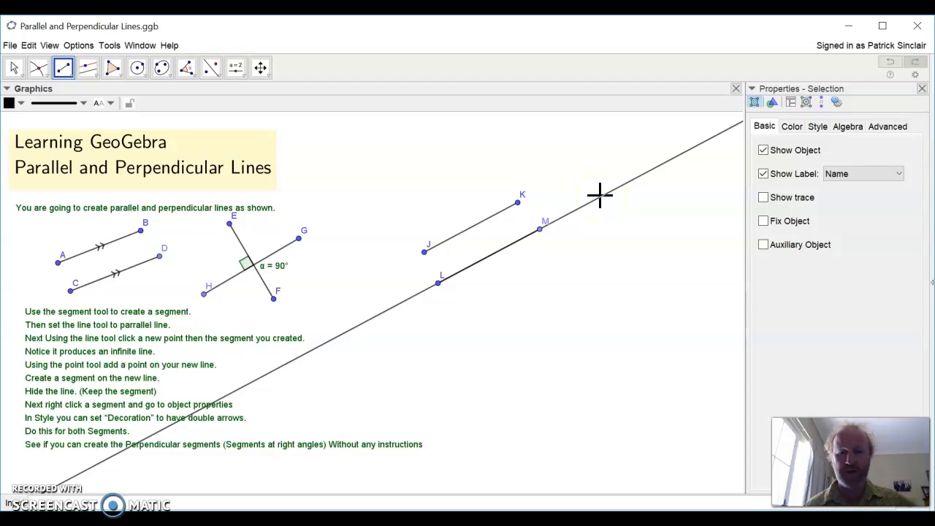
right_click(598, 199)
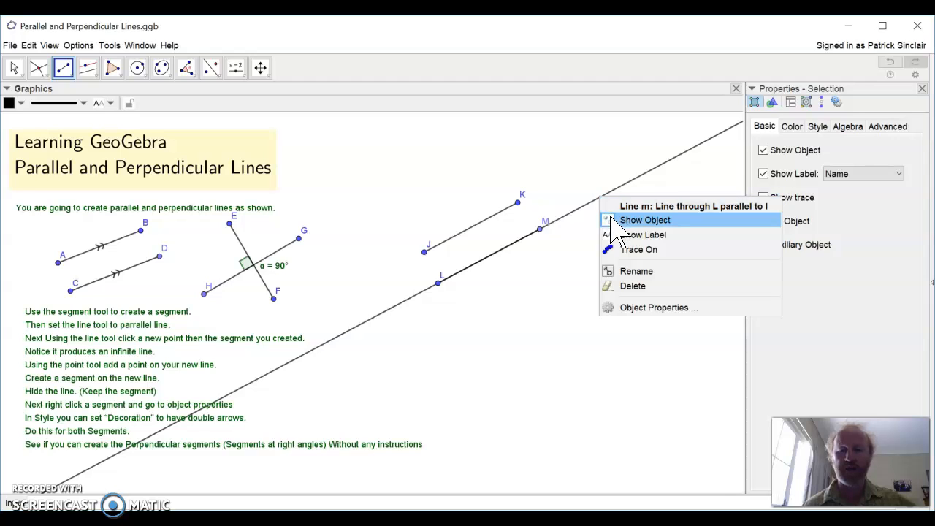
left_click(613, 220)
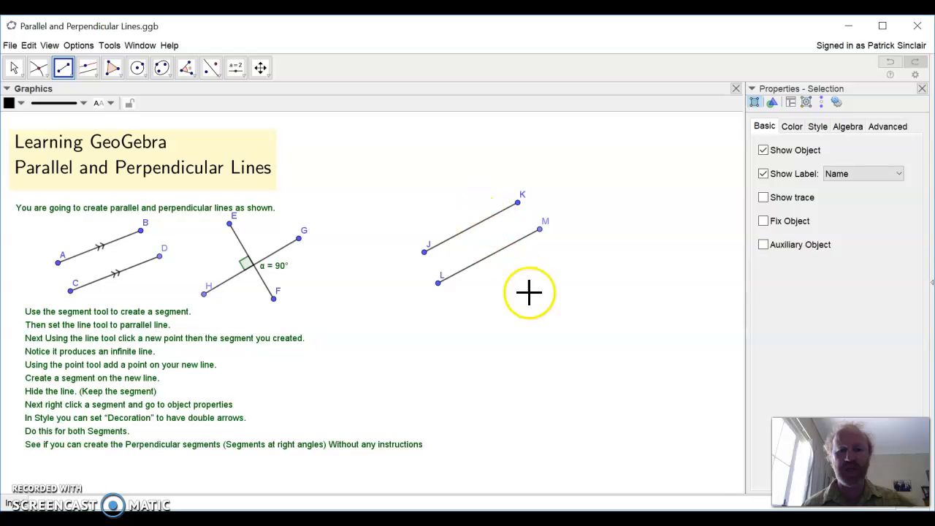
left_click(818, 126)
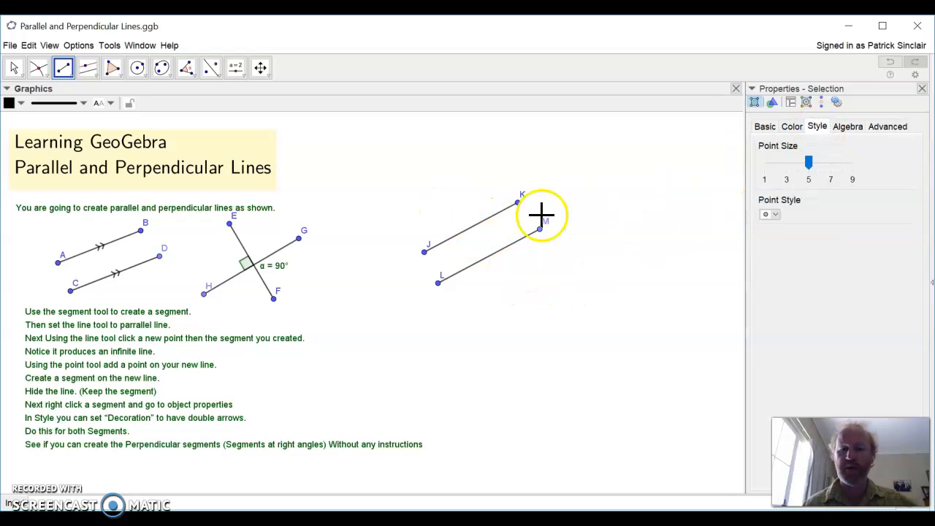
left_click(485, 219)
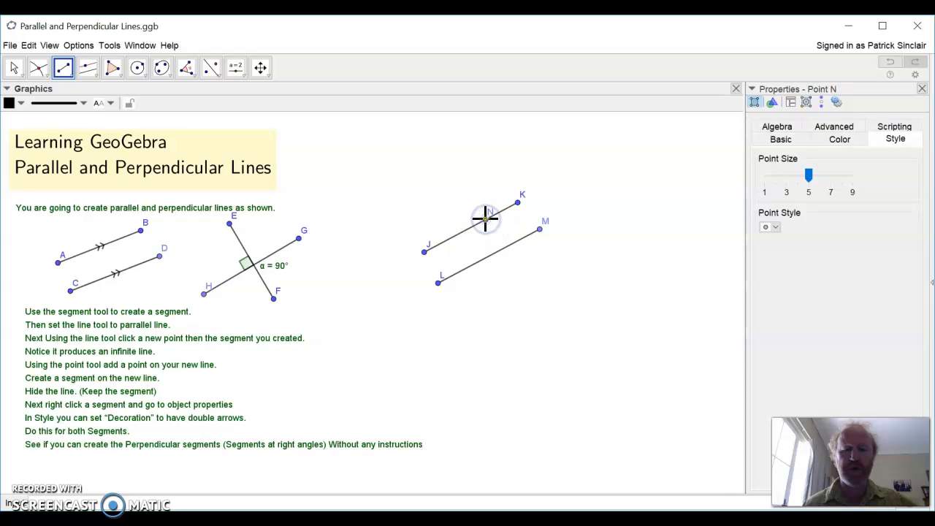
key("ctrl+z")
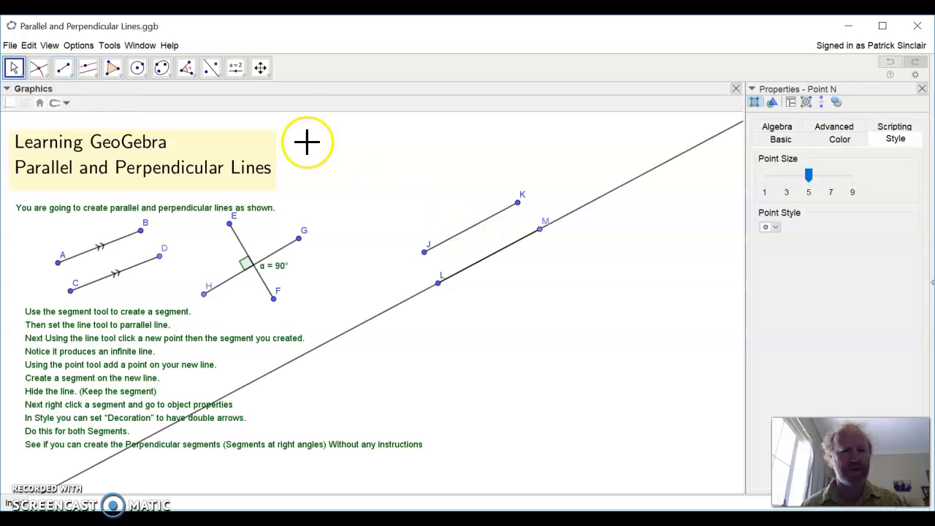
- Hide the infinite line running through L and M again, leaving segment LM shown
left_click(589, 206)
right_click(597, 211)
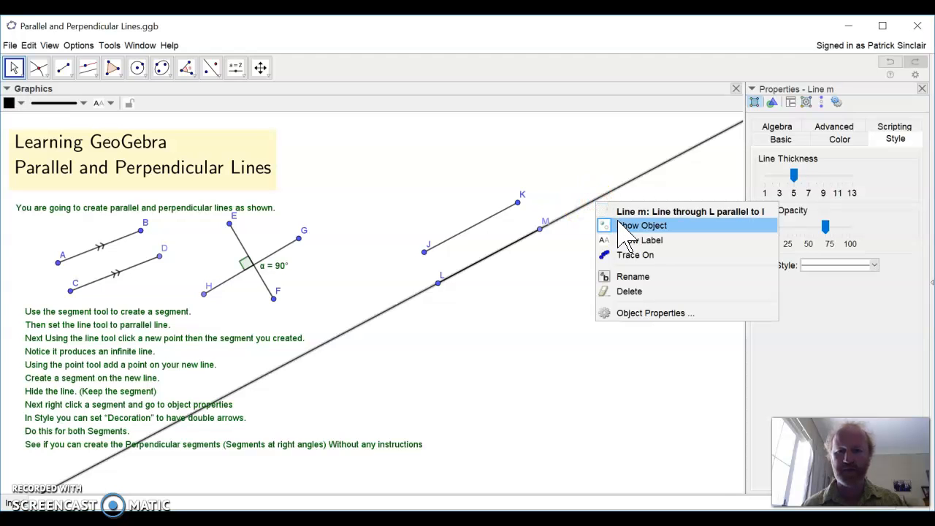
left_click(617, 224)
- Set the decoration of segment JK to double arrows in its object properties
left_click(13, 69)
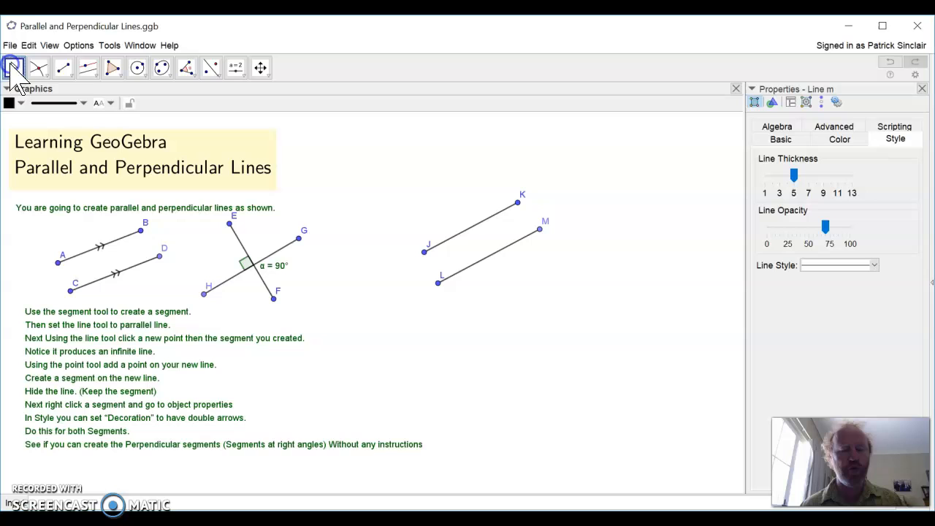
right_click(470, 232)
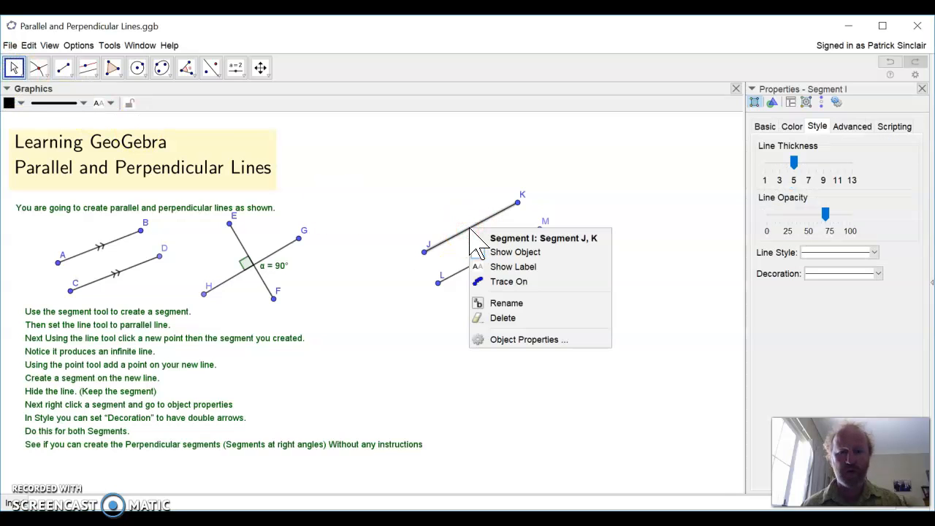
left_click(501, 338)
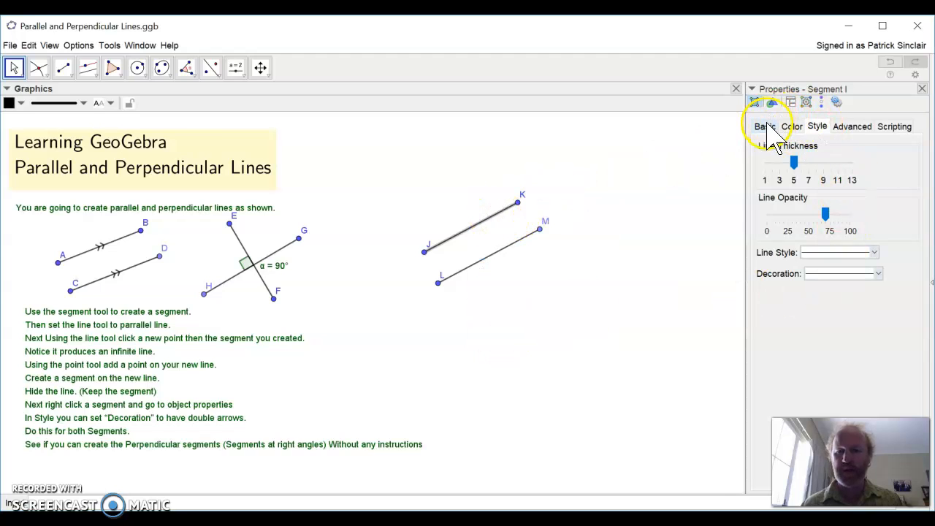
left_click(877, 273)
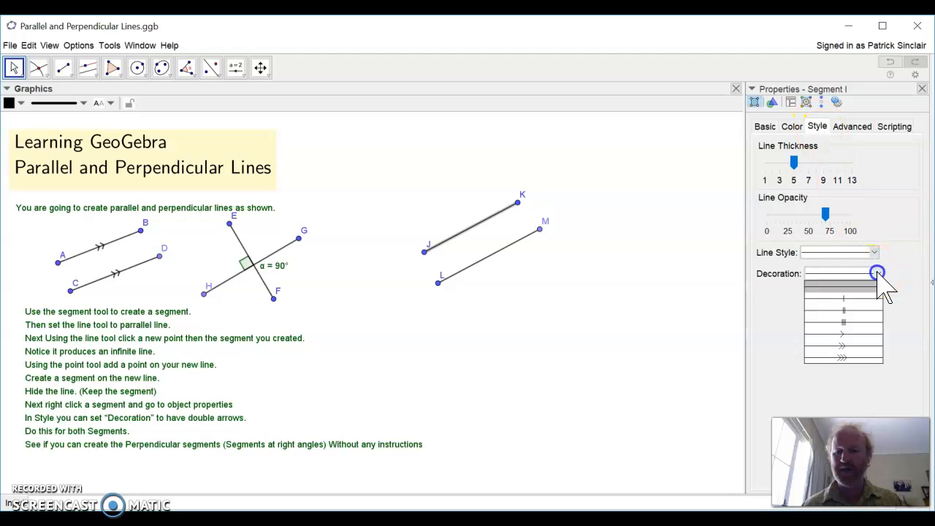
left_click(844, 350)
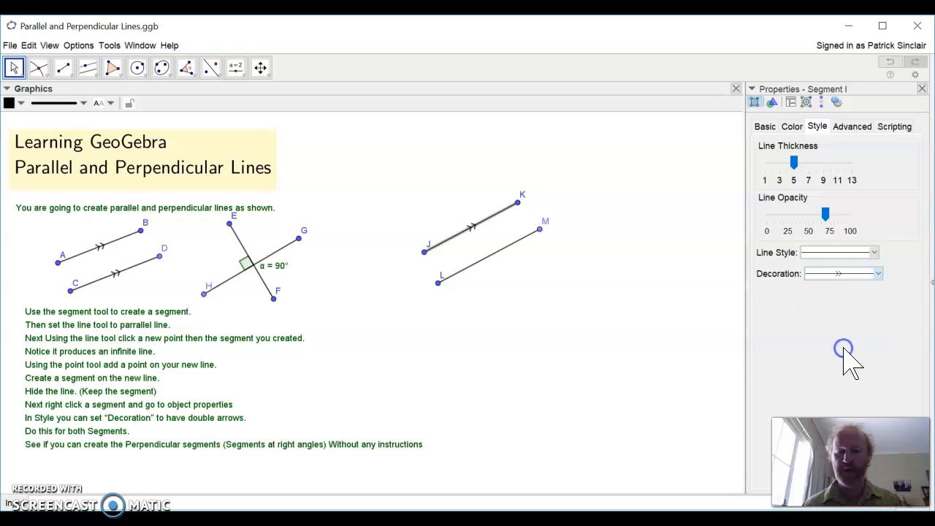
- Give segment LM the same double-arrow decoration to mark it as parallel to JK
right_click(502, 252)
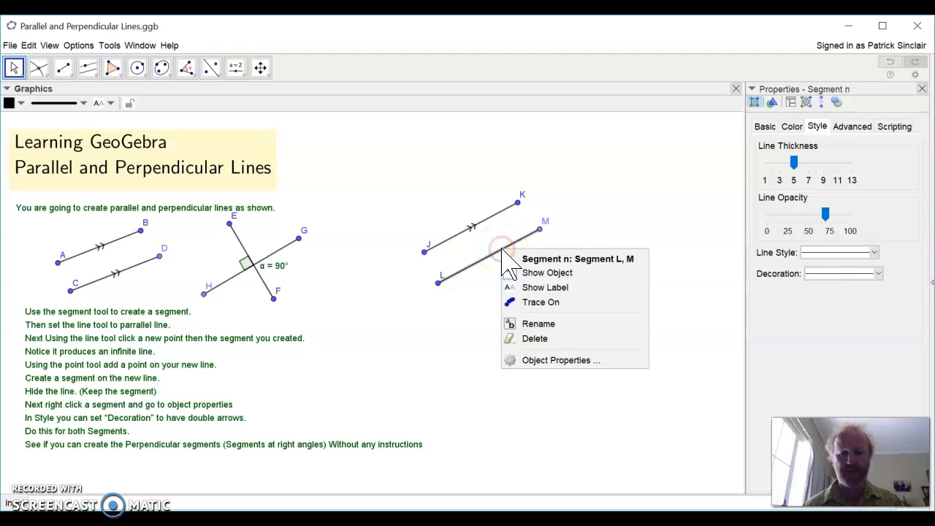
left_click(540, 362)
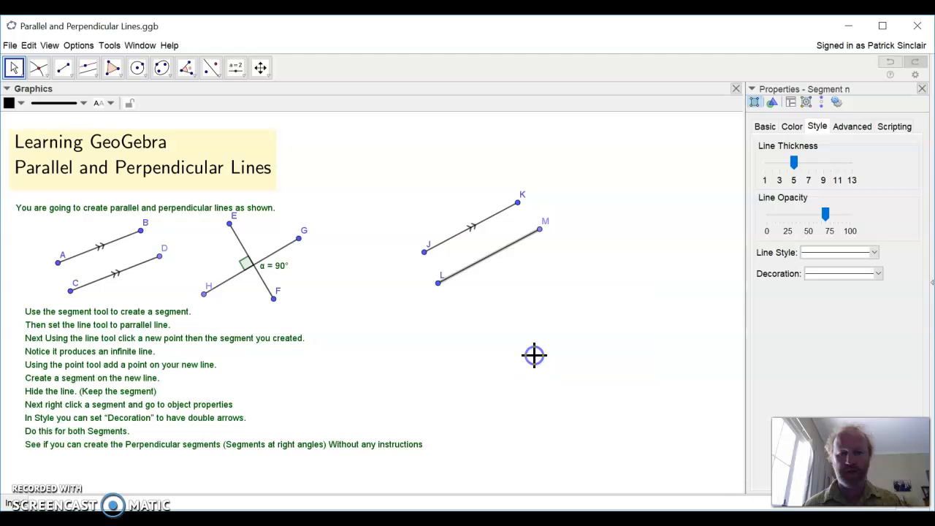
left_click(879, 276)
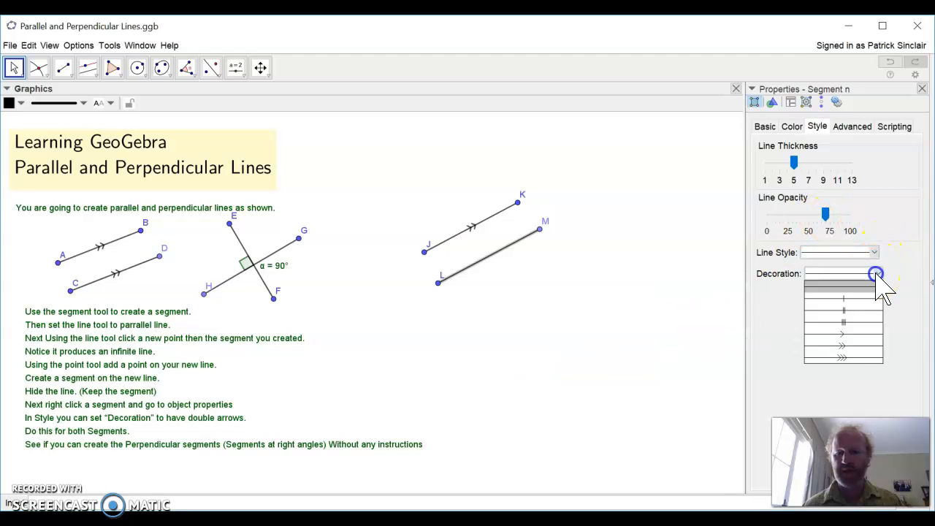
left_click(846, 347)
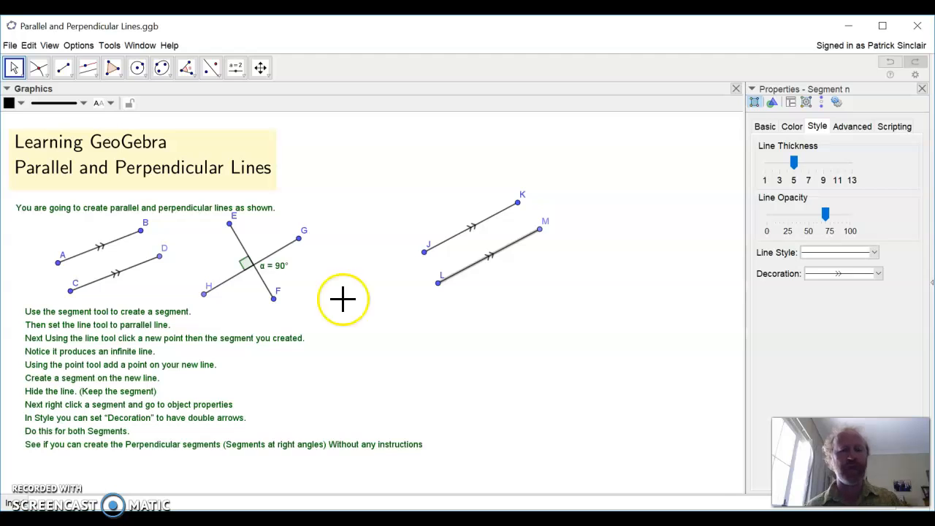
- Draw a steep downward-sloping segment in the empty area below the parallel pair
left_click(63, 68)
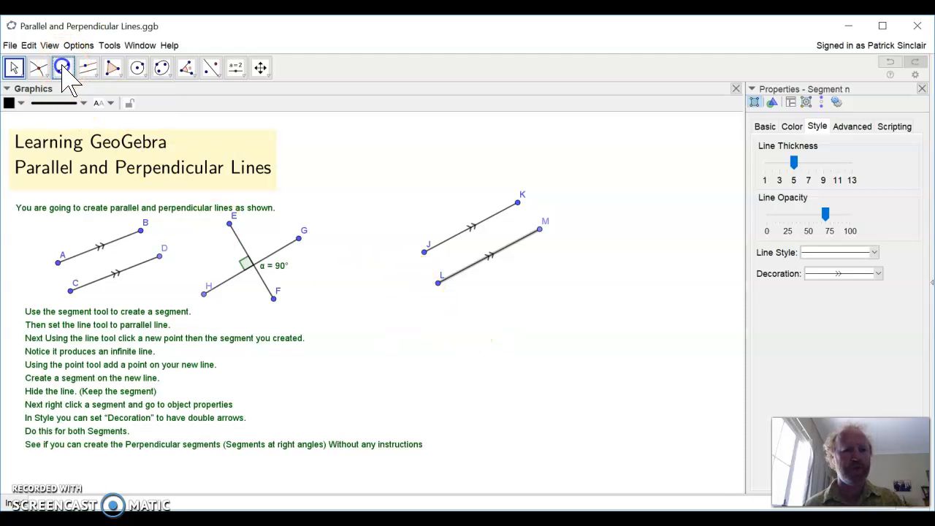
left_click(520, 317)
left_click(588, 422)
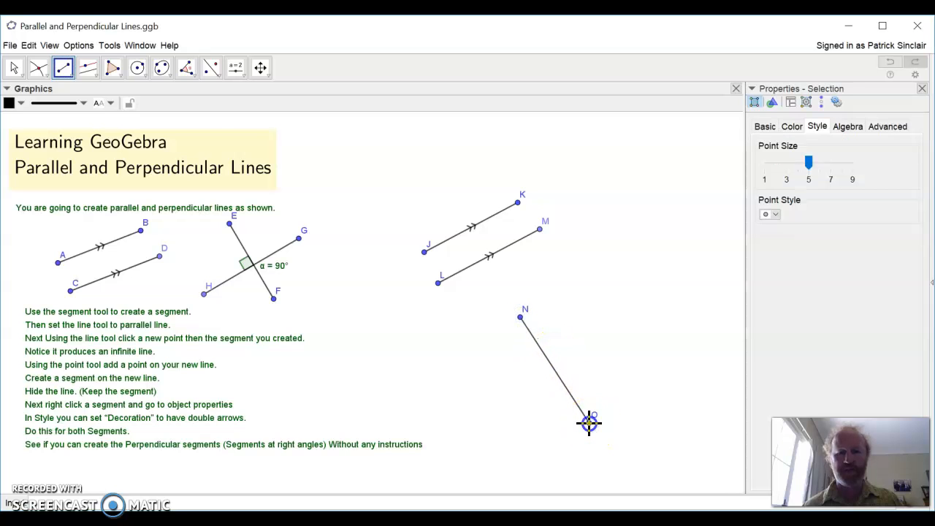
- Construct a line perpendicular to segment NO through a new point to its lower left
left_click(89, 70)
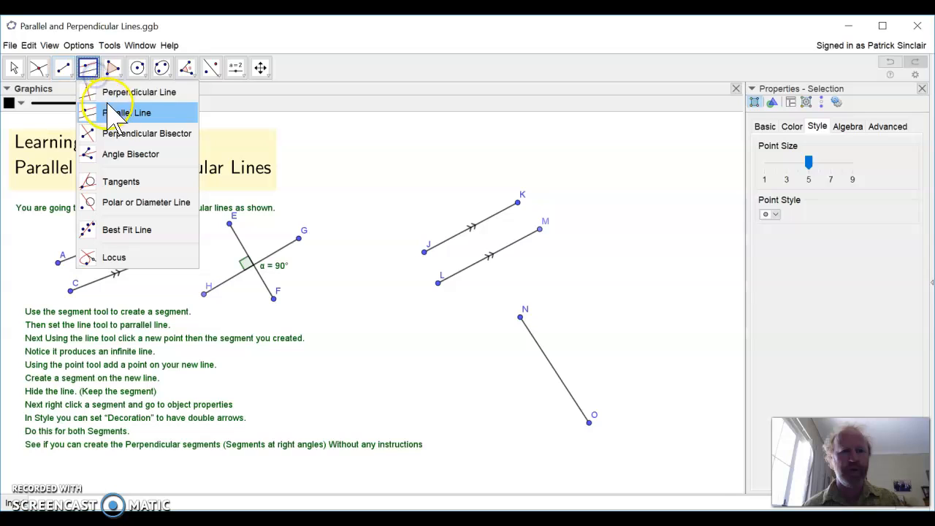
left_click(110, 94)
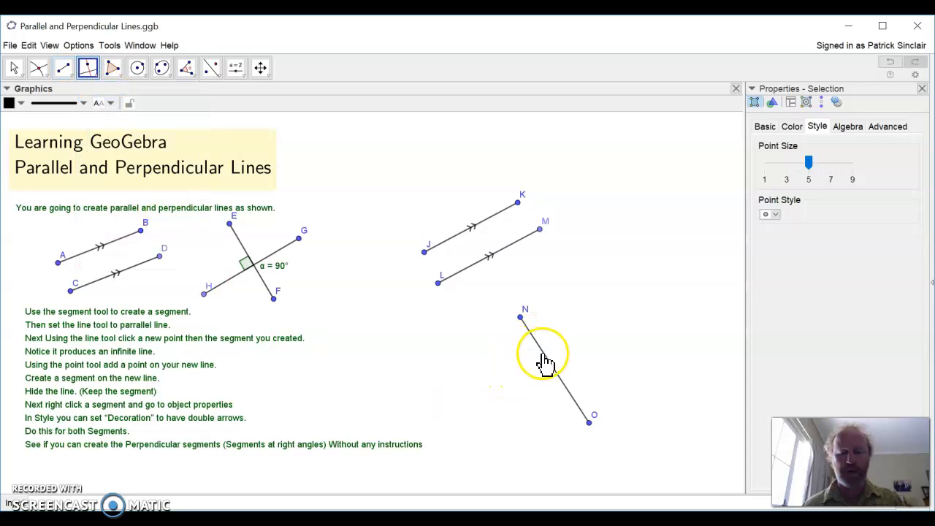
left_click(497, 397)
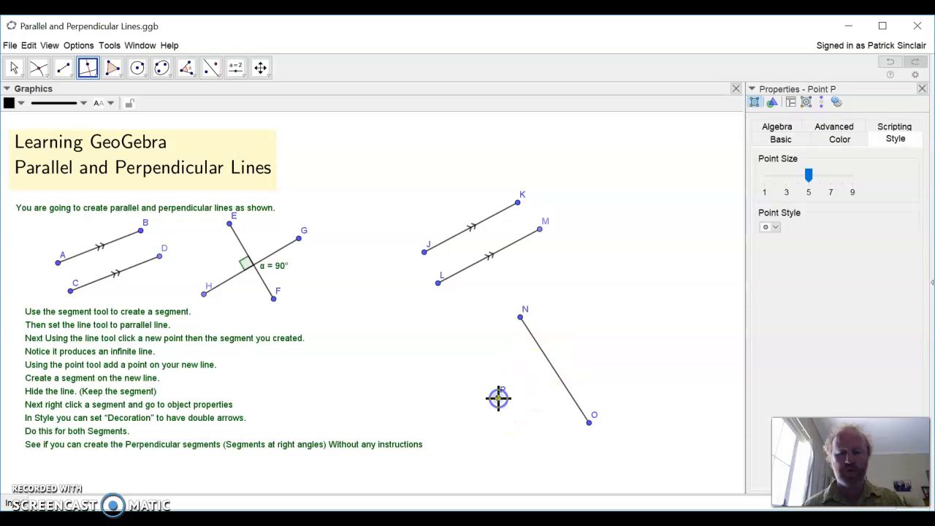
left_click(553, 368)
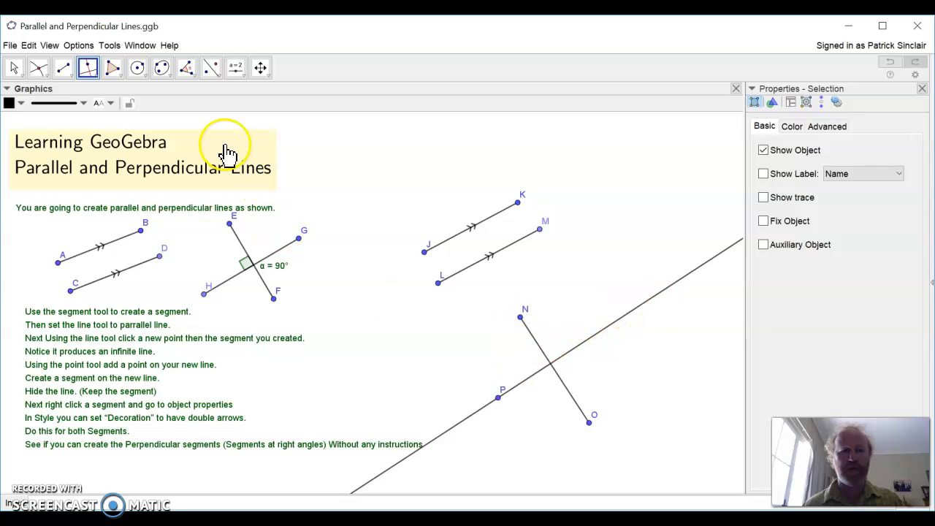
- Draw a segment from point P across NO to a new point beside the perpendicular line, and leave the Segment tool
left_click(66, 71)
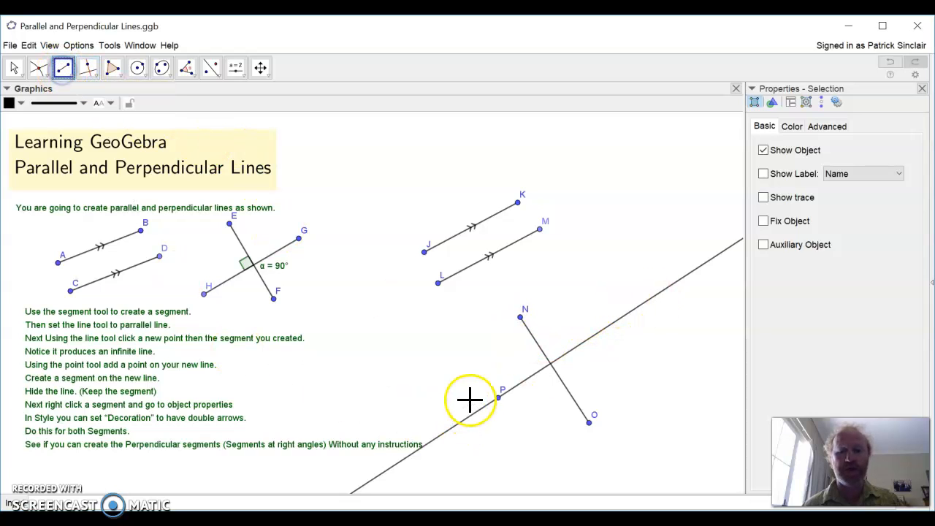
left_click(499, 398)
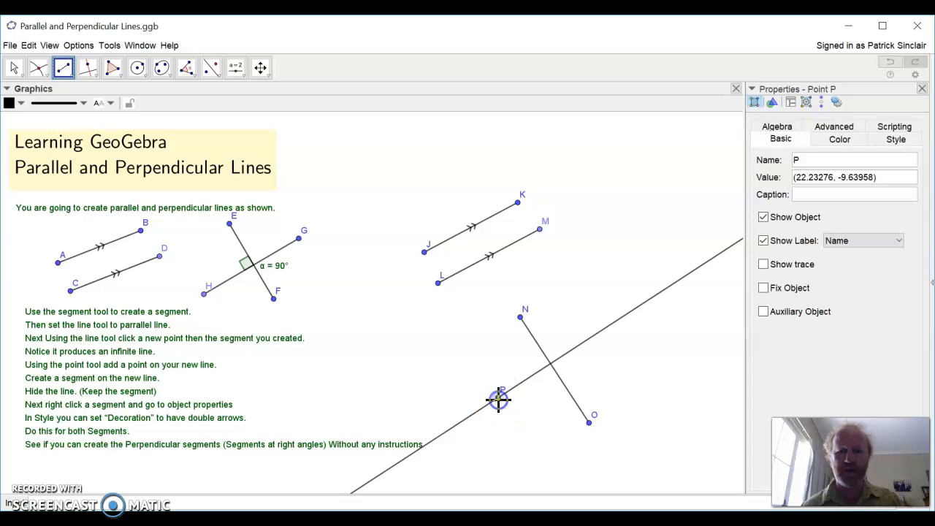
left_click(623, 315)
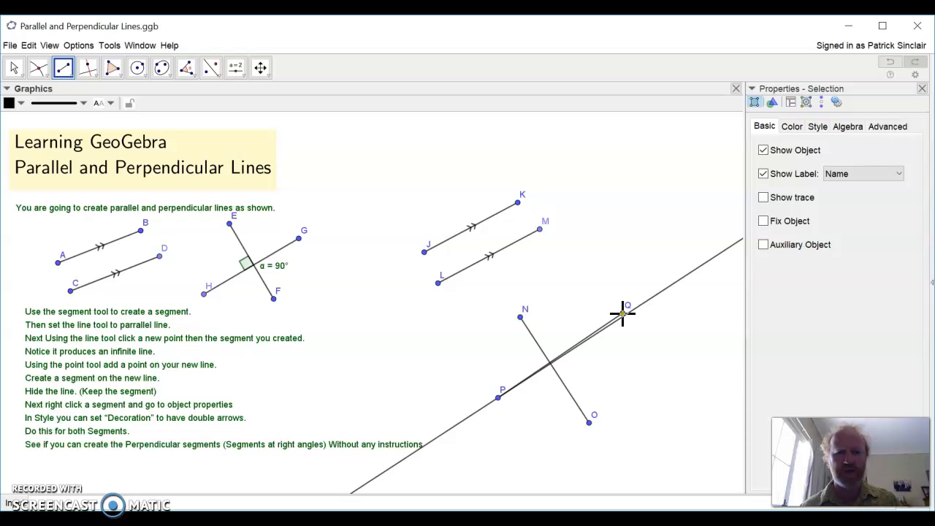
key("Escape")
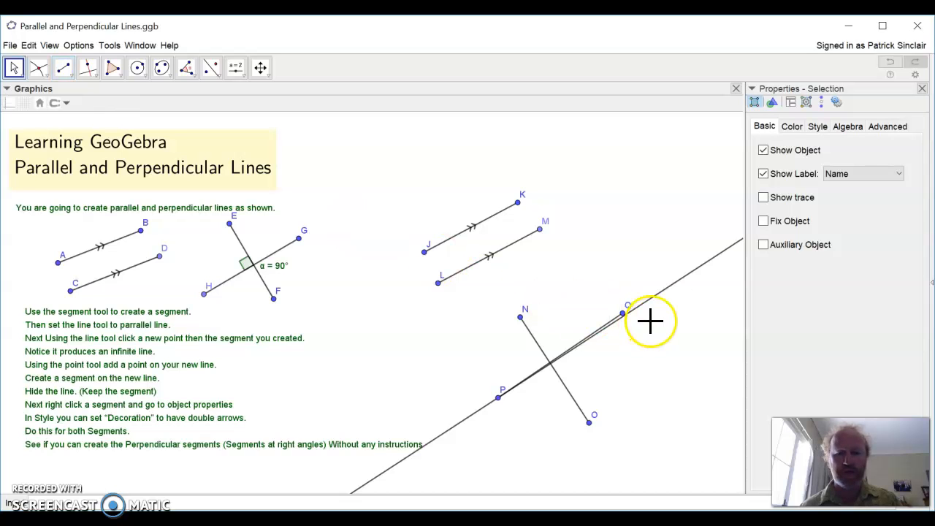
- Delete the misaligned point Q and redraw the segment from P across NO to a new point exactly on the perpendicular line
right_click(620, 315)
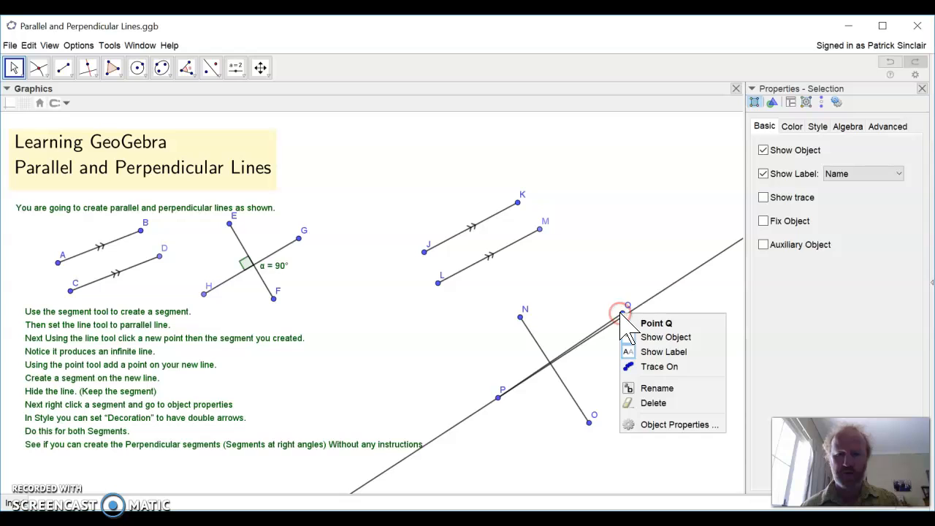
left_click(647, 403)
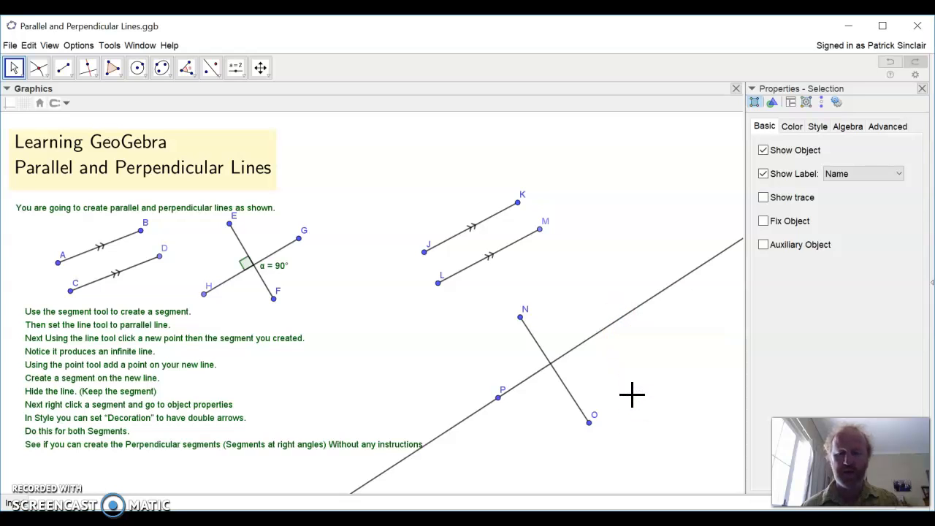
left_click(63, 67)
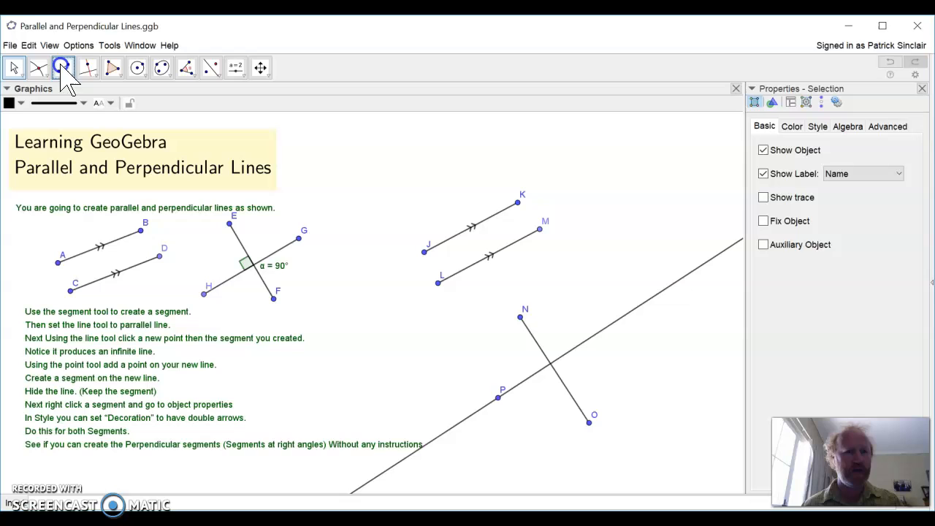
left_click(498, 401)
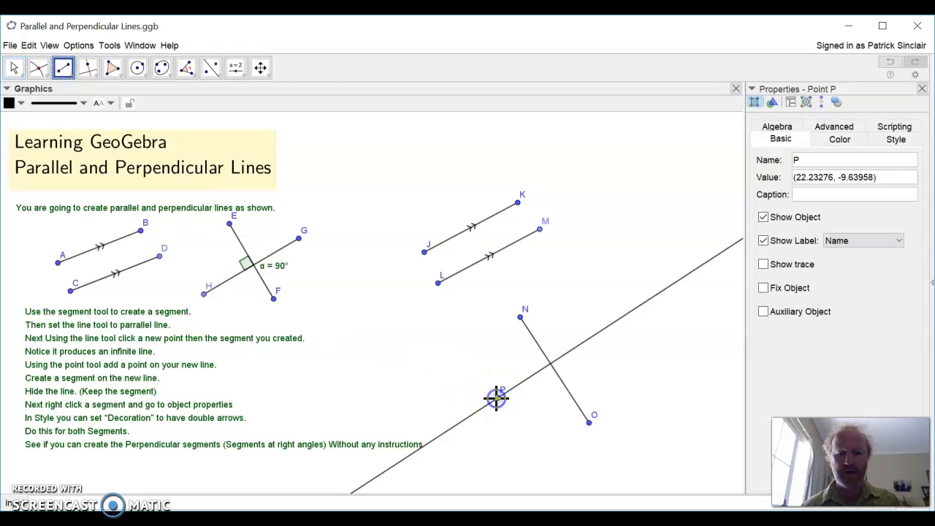
left_click(608, 326)
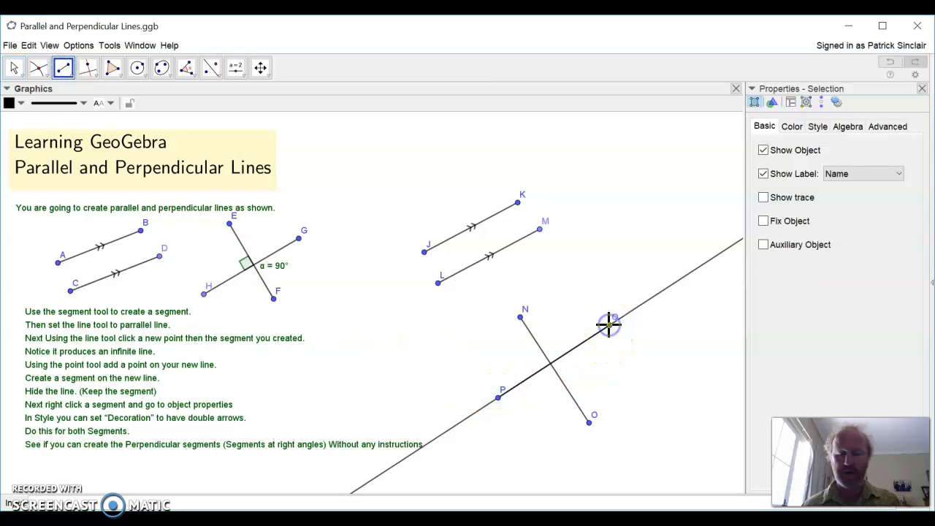
- Hide the infinite perpendicular line through P, keeping the segment drawn on it
right_click(663, 300)
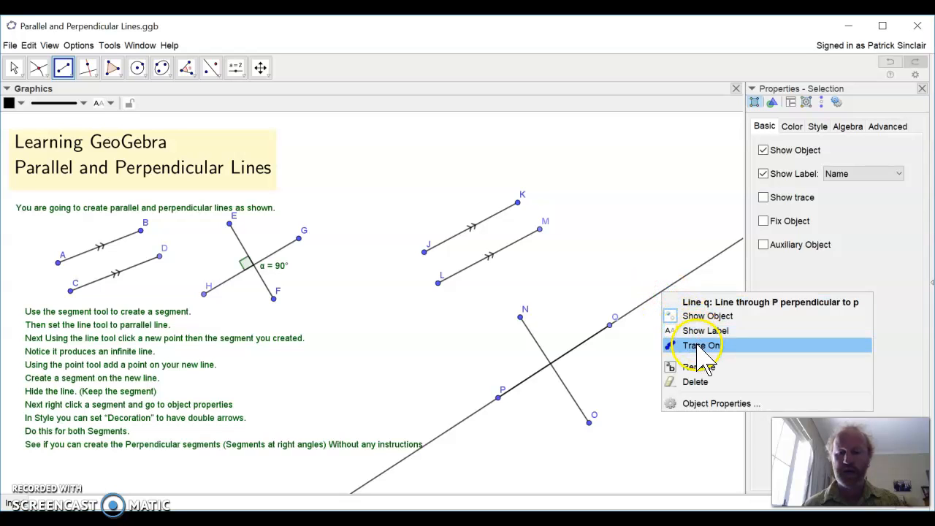
left_click(706, 317)
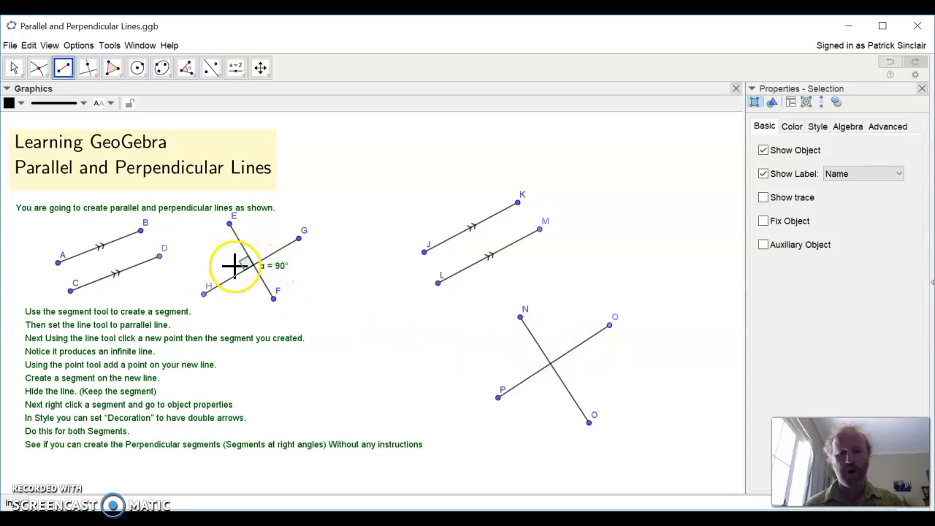
- Place an intersection point where segments NO and PQ cross, using the Intersect tool
left_click(186, 68)
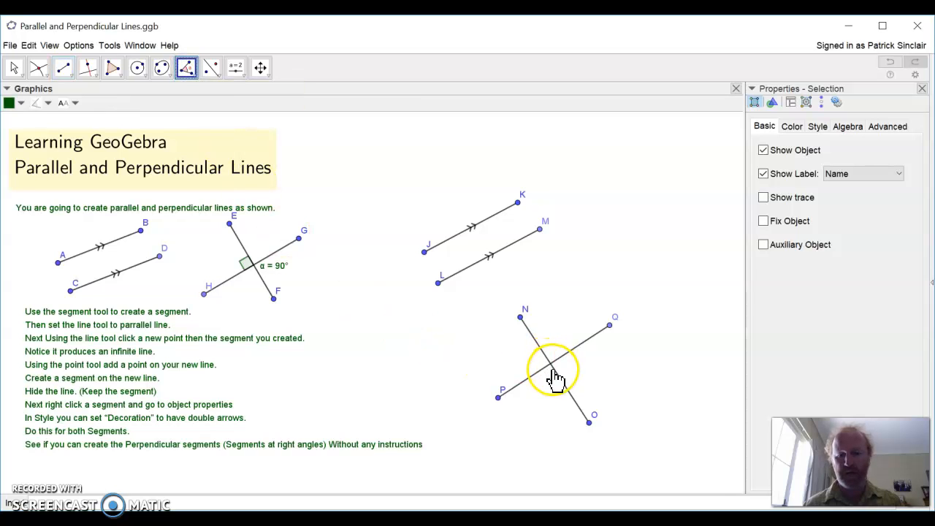
left_click(41, 71)
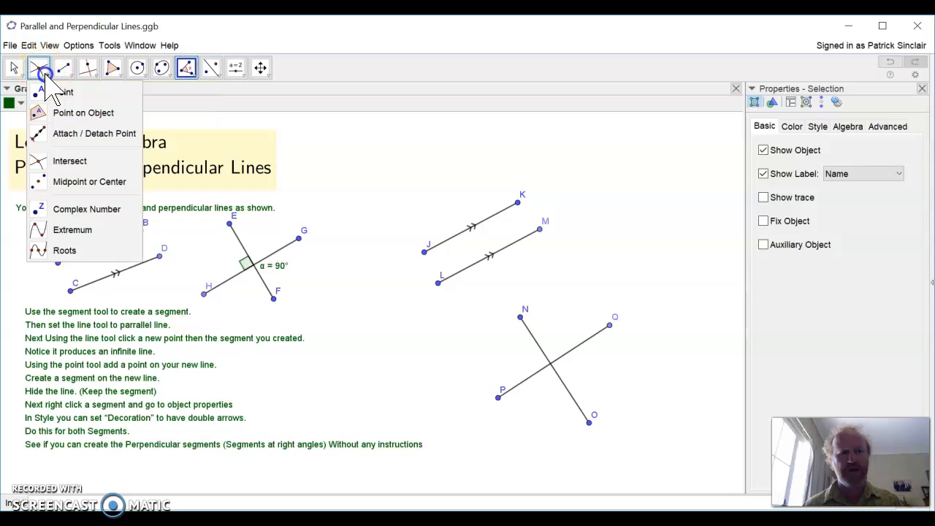
left_click(60, 165)
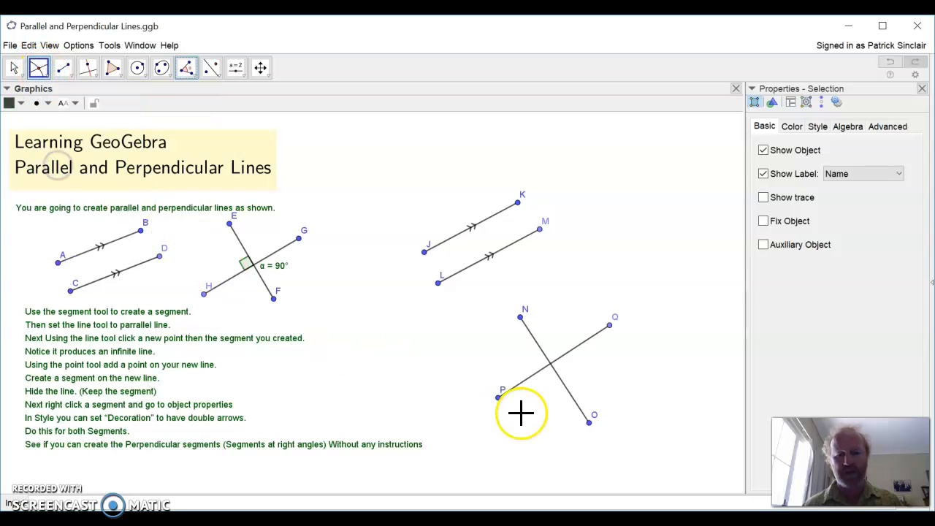
left_click(550, 363)
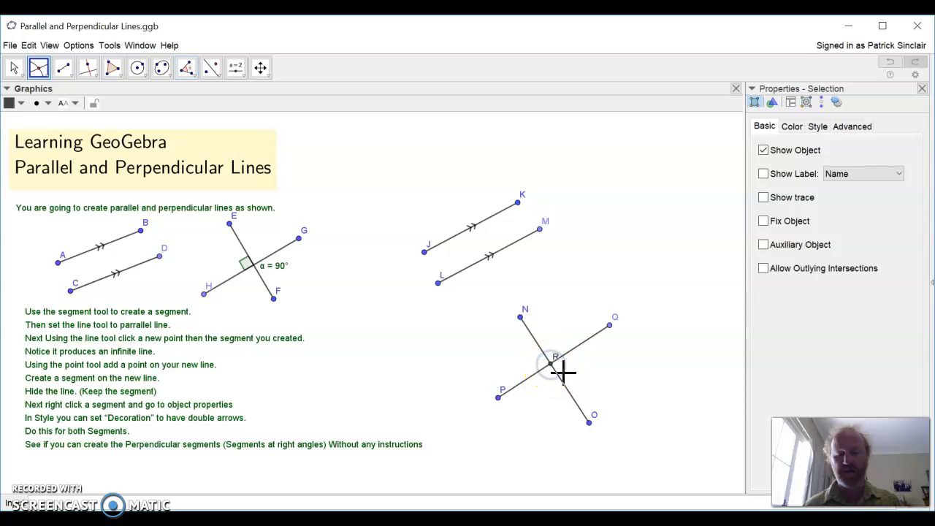
left_click(553, 369)
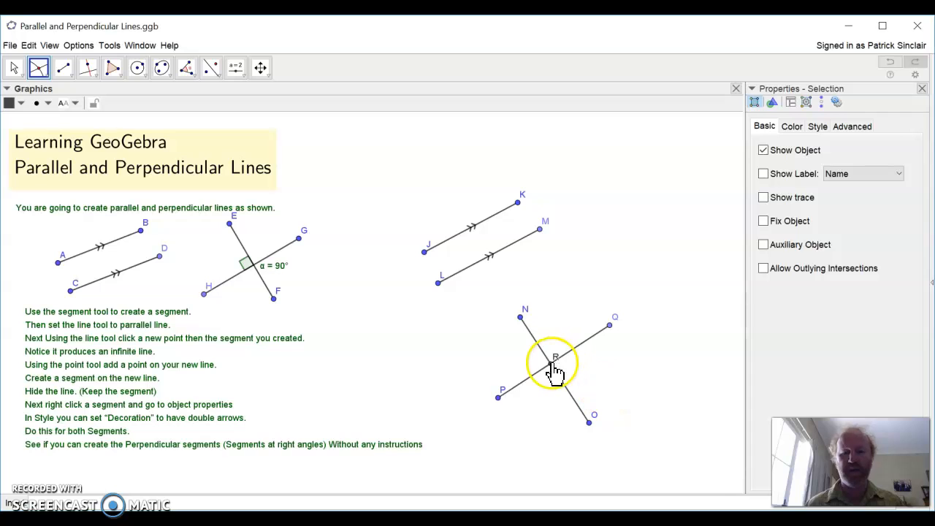
- Create the angle from N through the intersection point R to Q with the Angle tool
left_click(187, 68)
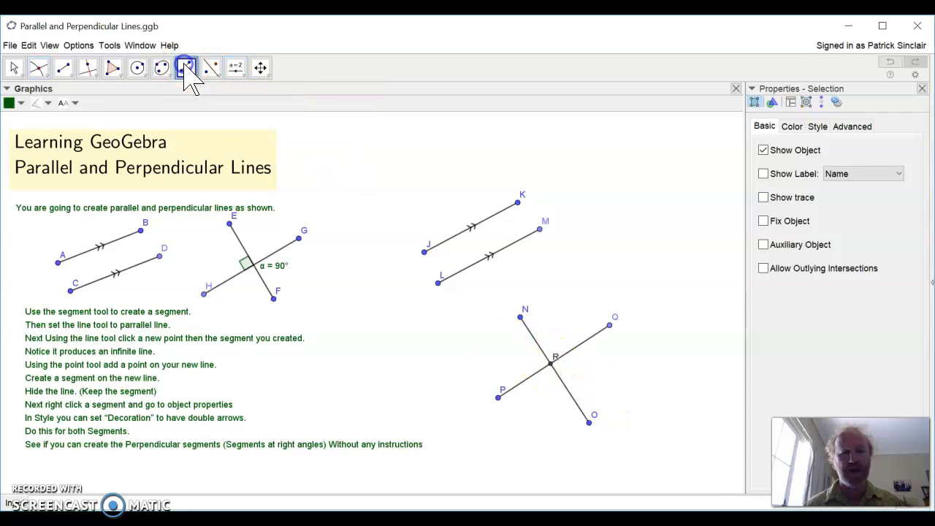
left_click(520, 319)
left_click(549, 365)
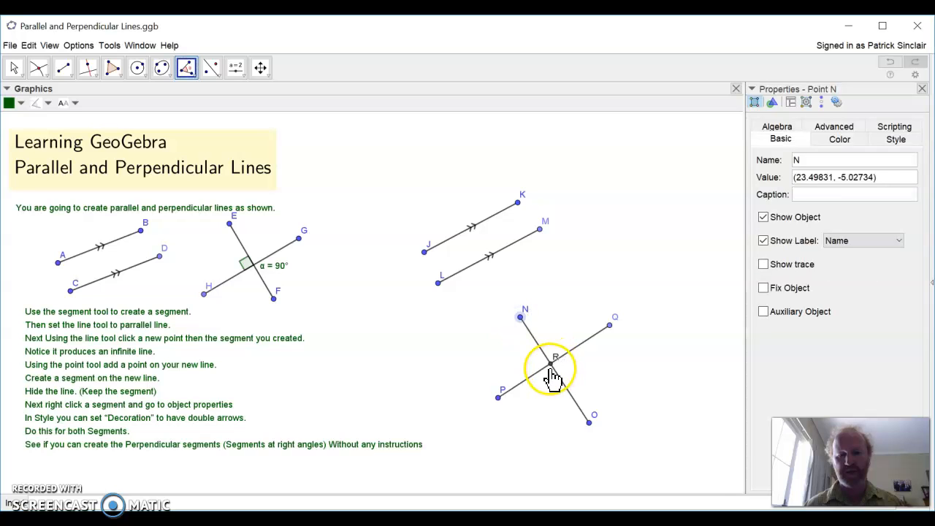
left_click(550, 363)
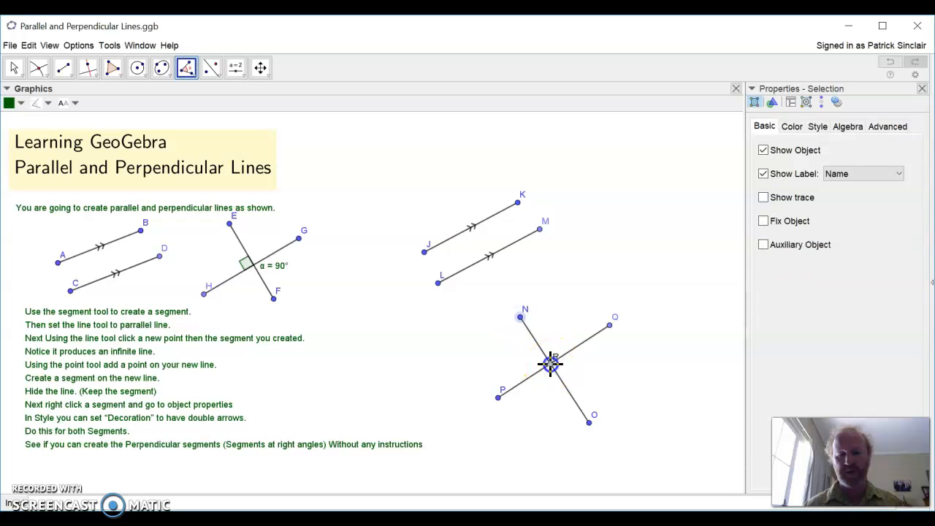
left_click(609, 326)
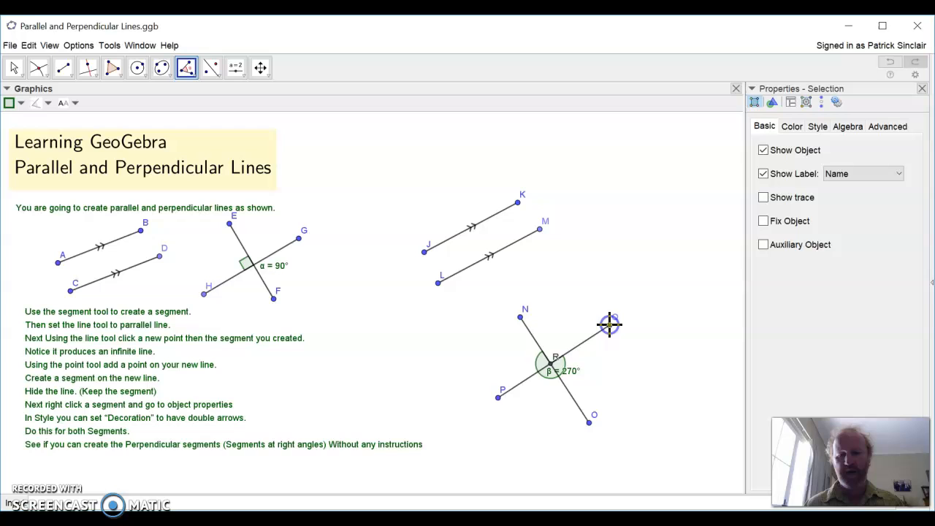
right_click(550, 370)
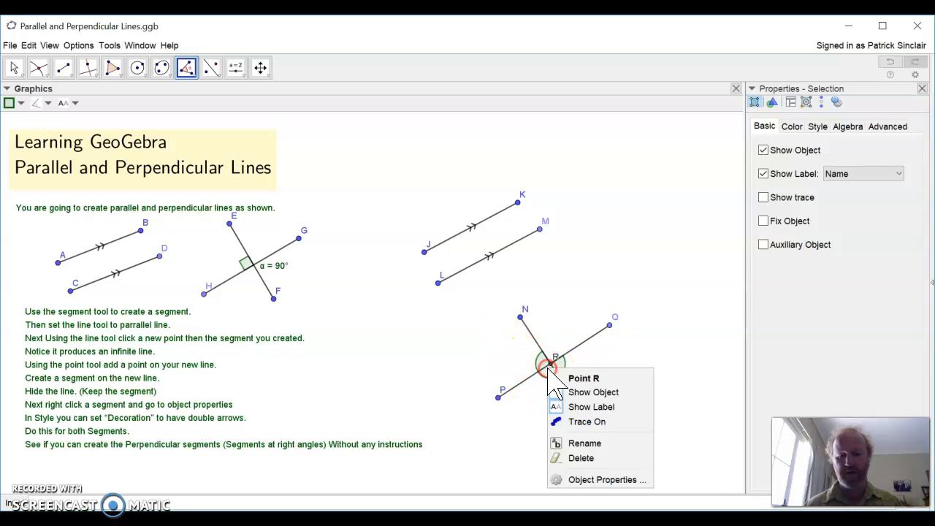
left_click(568, 476)
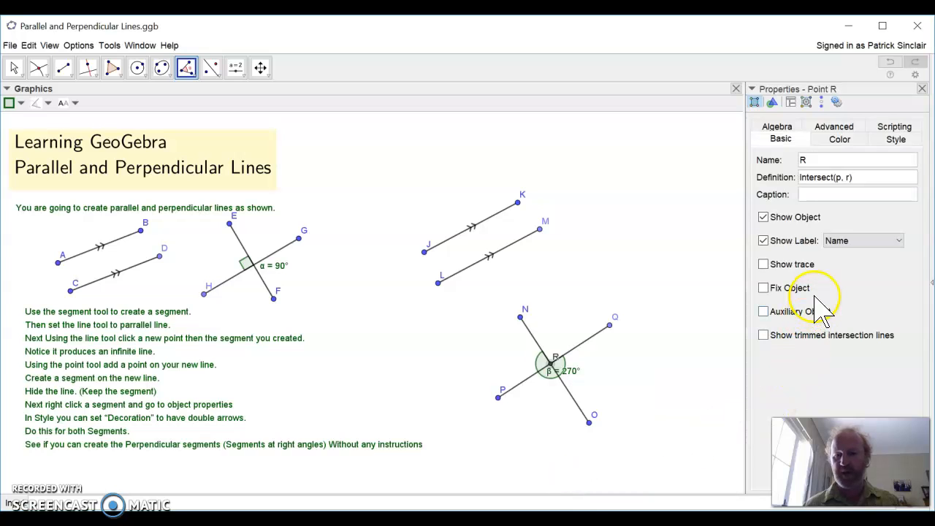
left_click(894, 138)
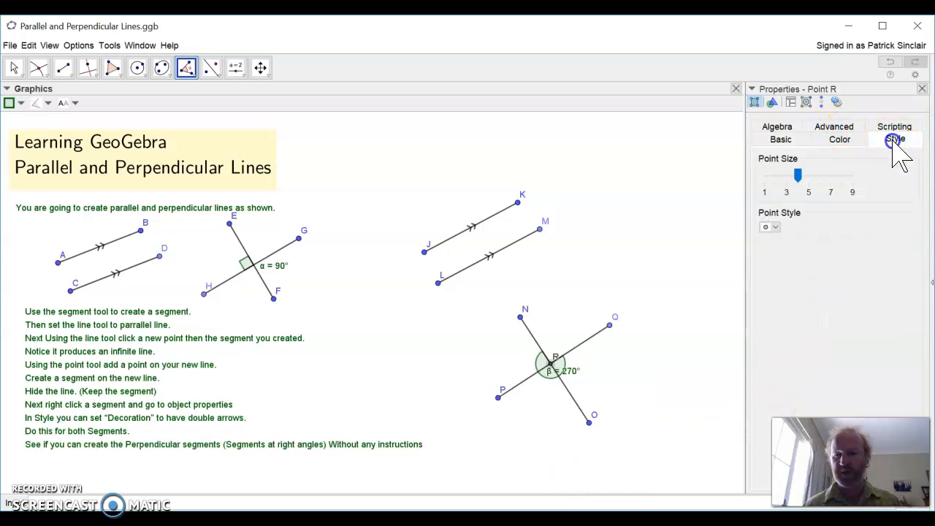
left_click(778, 139)
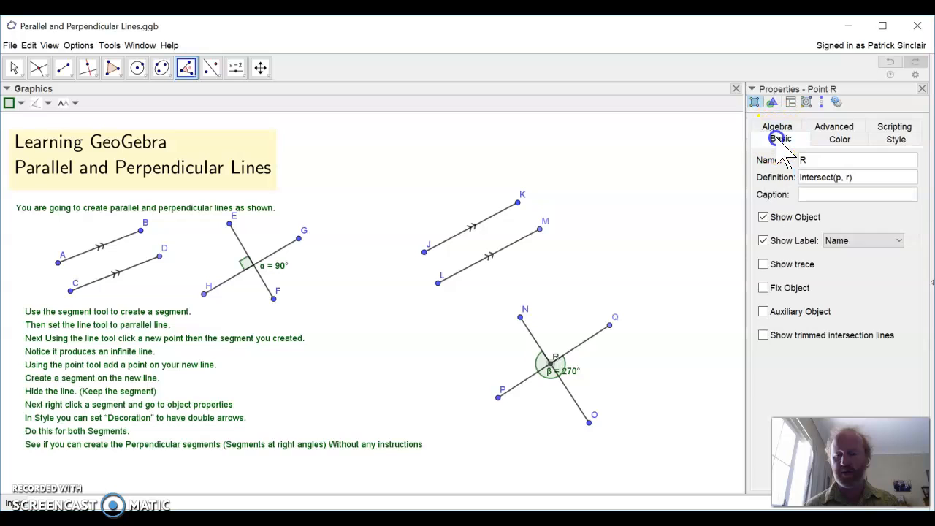
left_click(822, 127)
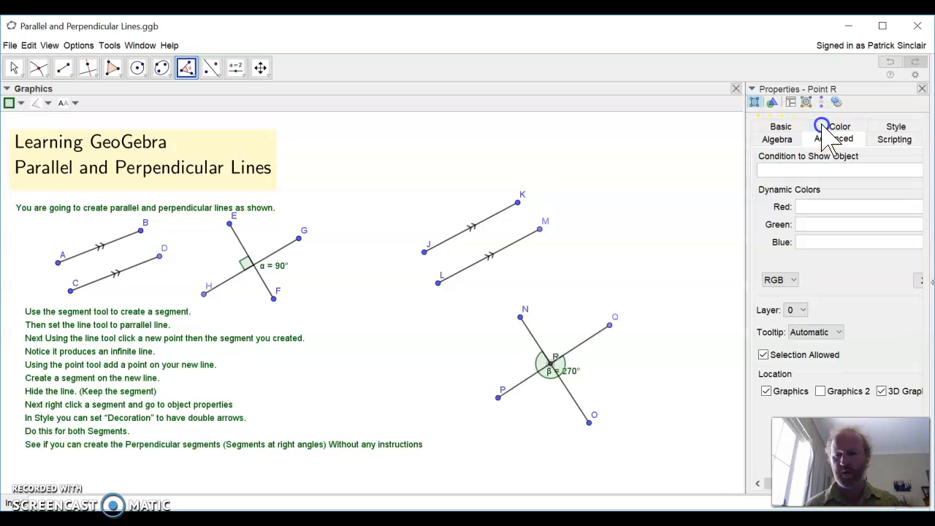
left_click(781, 128)
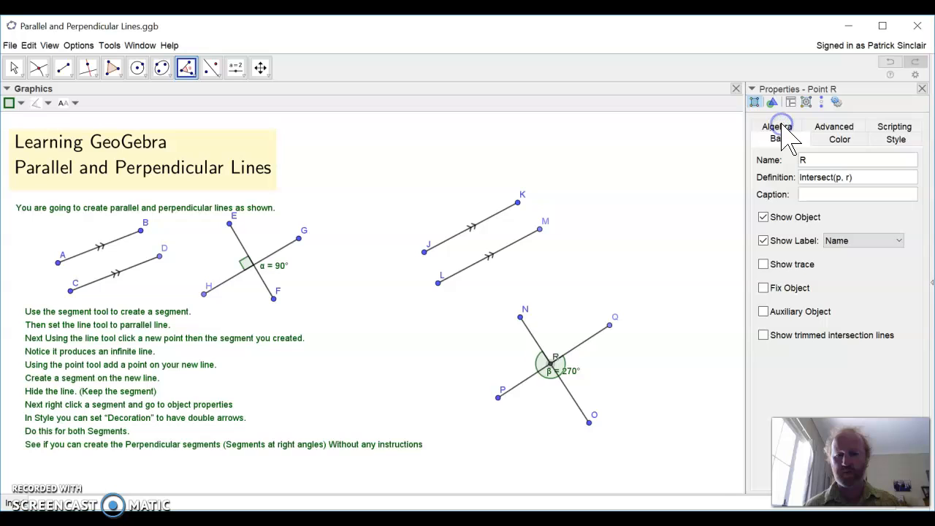
- Restrict the angle at R to between 0° and 180° in its properties, leaving Emphasize Right Angle enabled
left_click(545, 371)
right_click(546, 372)
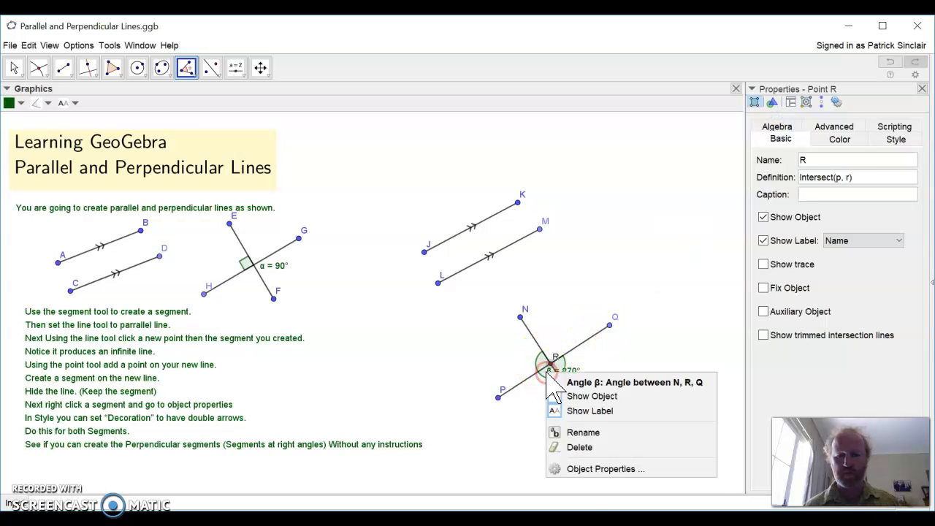
left_click(589, 465)
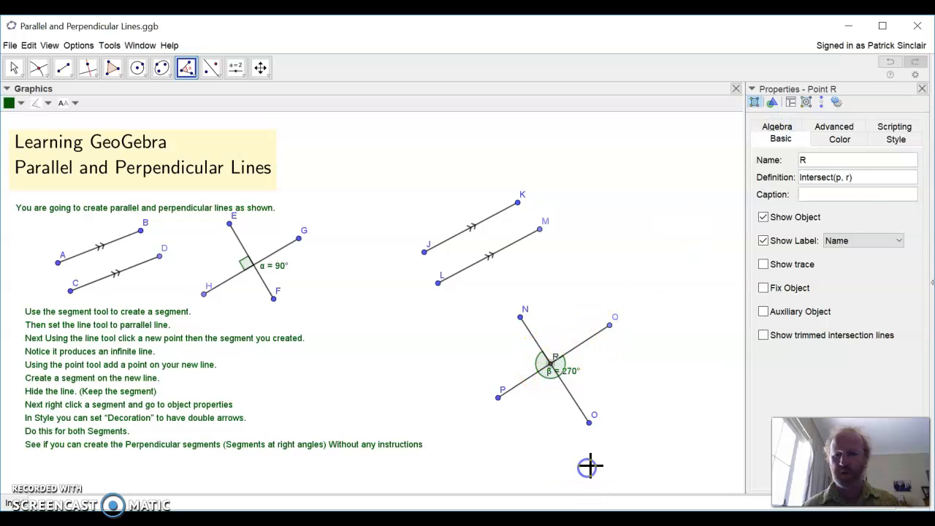
left_click(789, 138)
left_click(555, 379)
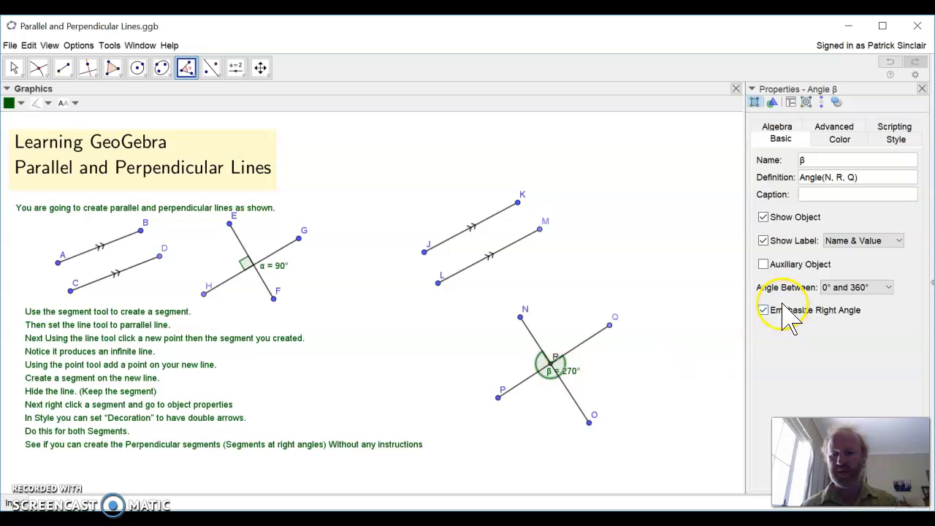
left_click(886, 287)
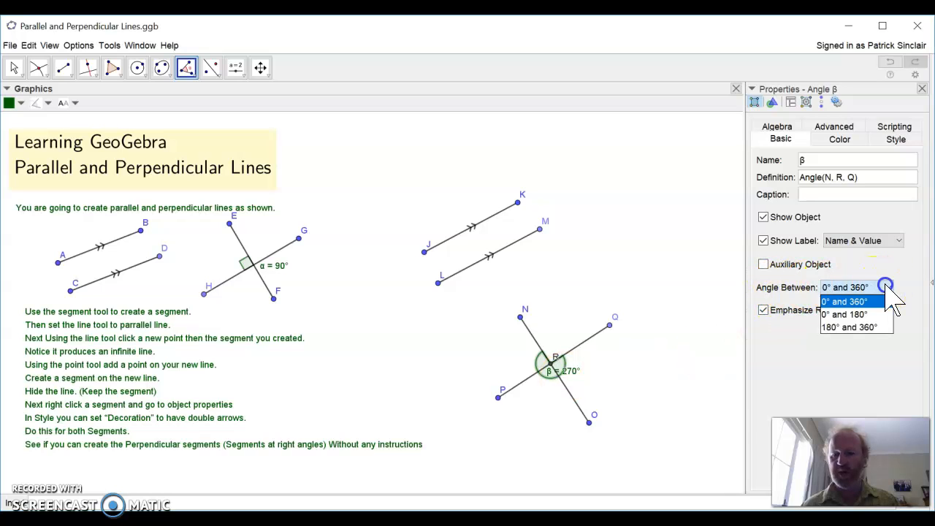
left_click(859, 314)
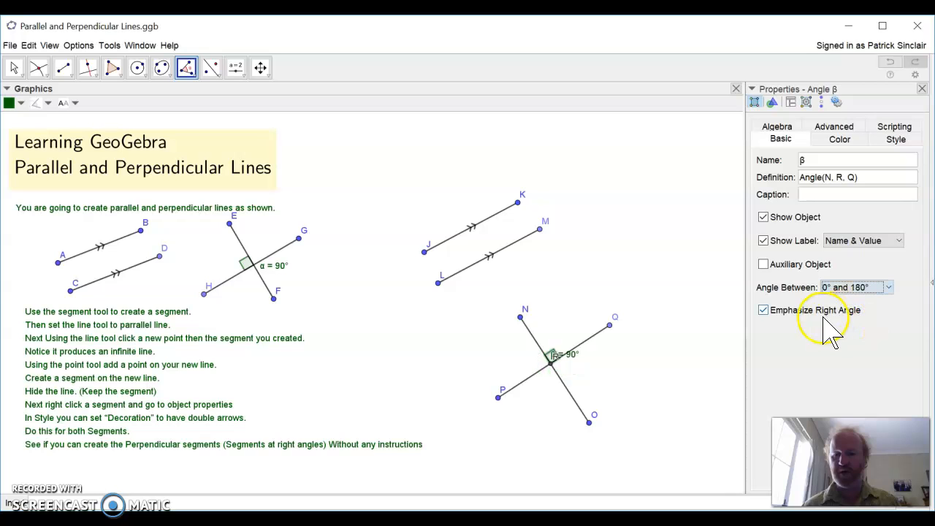
left_click(763, 311)
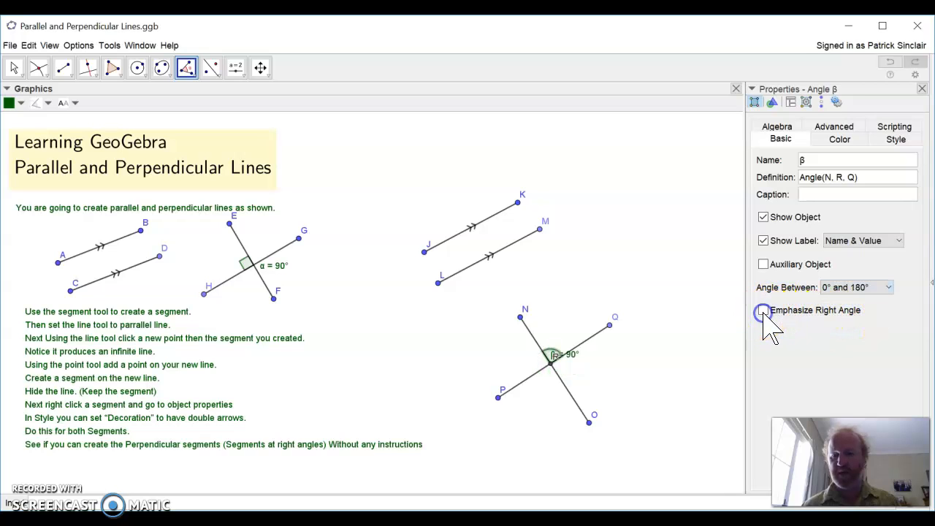
left_click(762, 311)
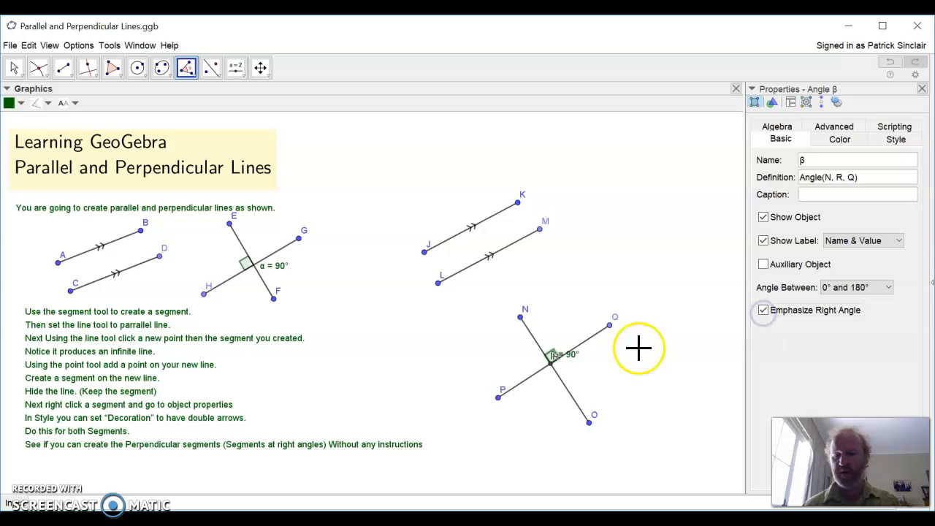
- Hide intersection point R and move the angle's label clear of the right-angle mark, to the other side of segment NO
right_click(553, 363)
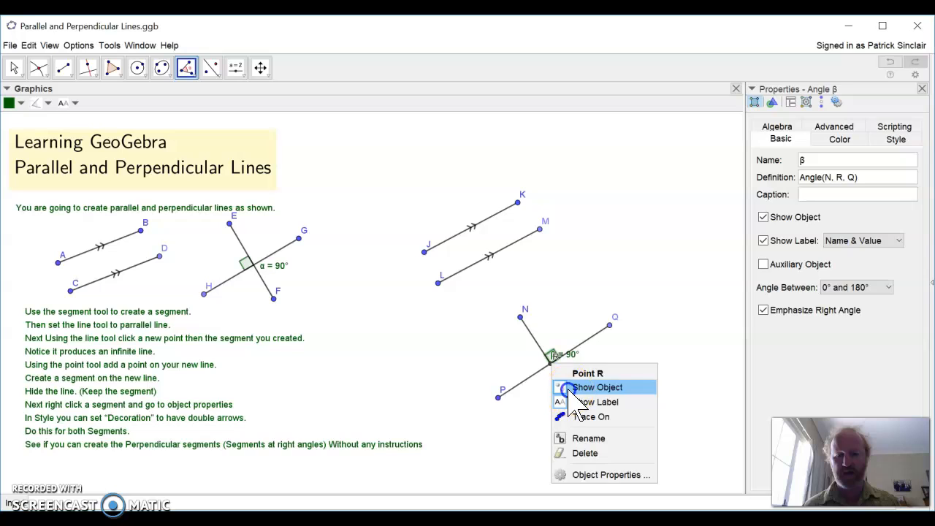
left_click(570, 388)
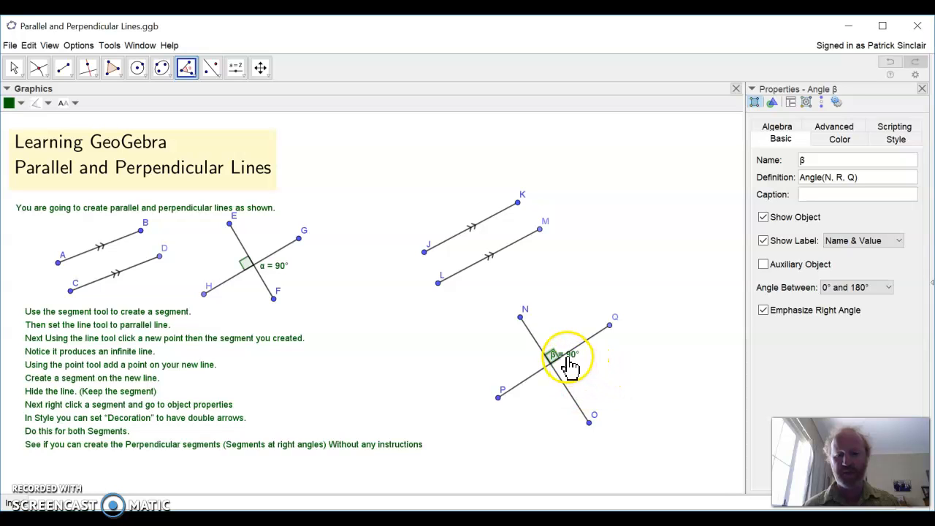
left_click(14, 68)
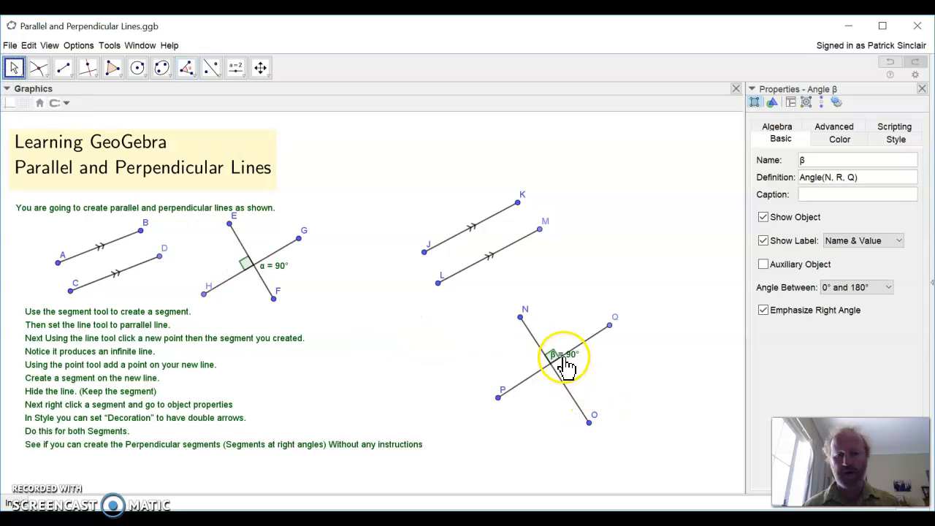
left_click_drag(567, 366, 530, 363)
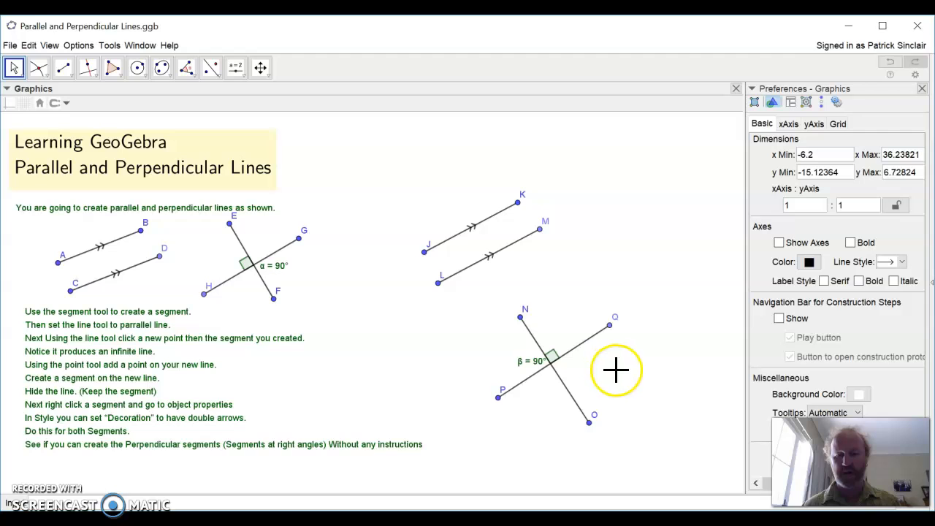